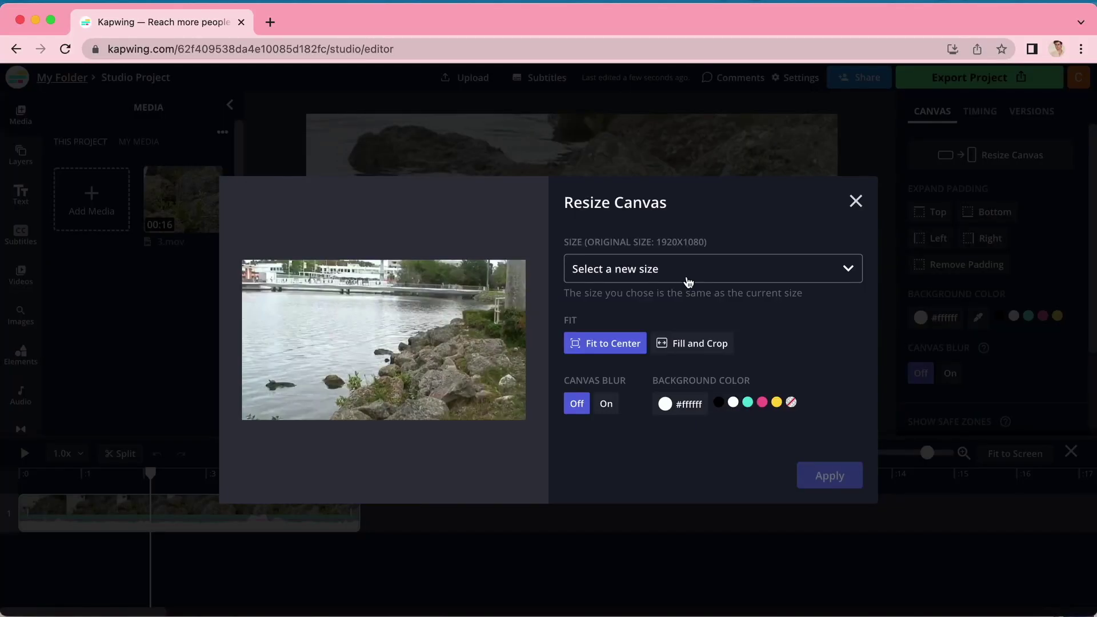
Step: Open the list of preset canvas sizes in the Resize Canvas dialog
left_click(689, 282)
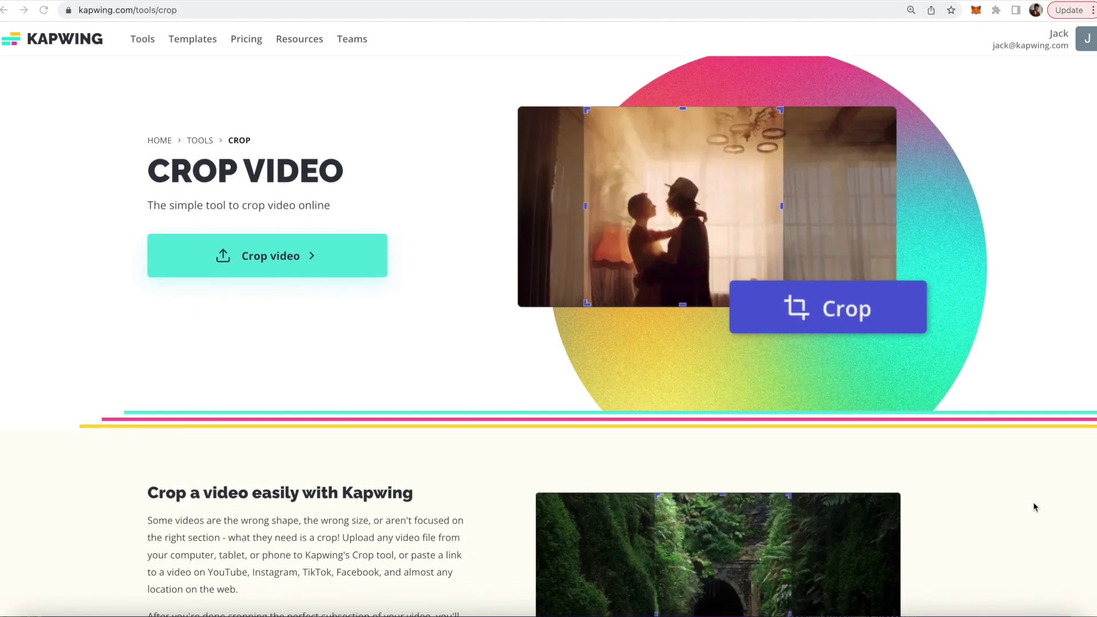
Step: Scroll down the kapwing.com/tools/crop page
scroll(1033, 507, "down", 2)
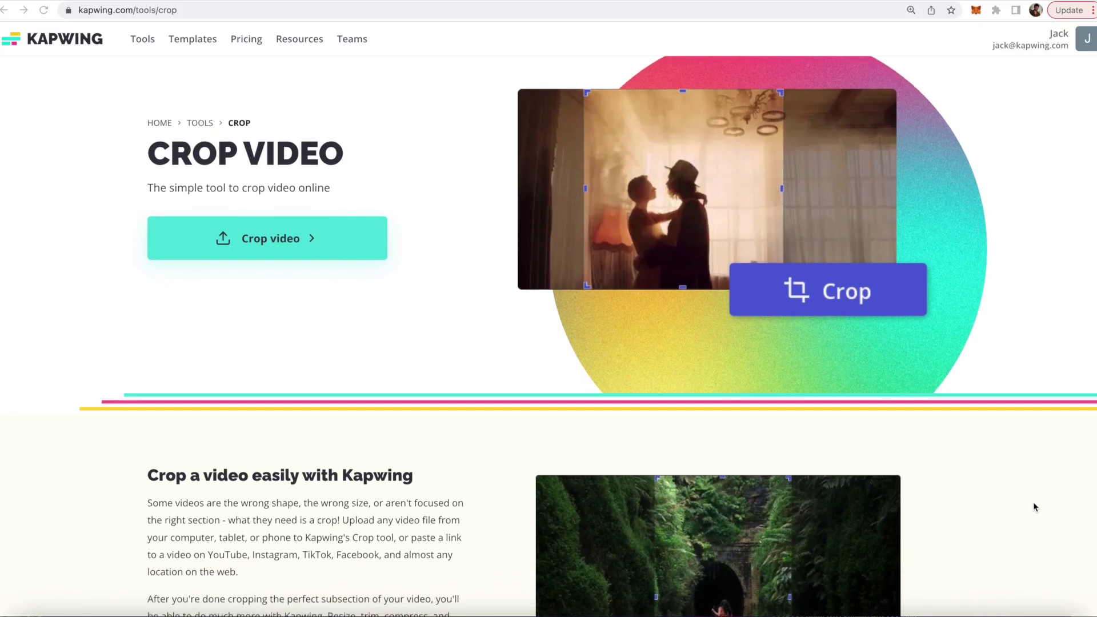
scroll(1033, 507, "down", 2)
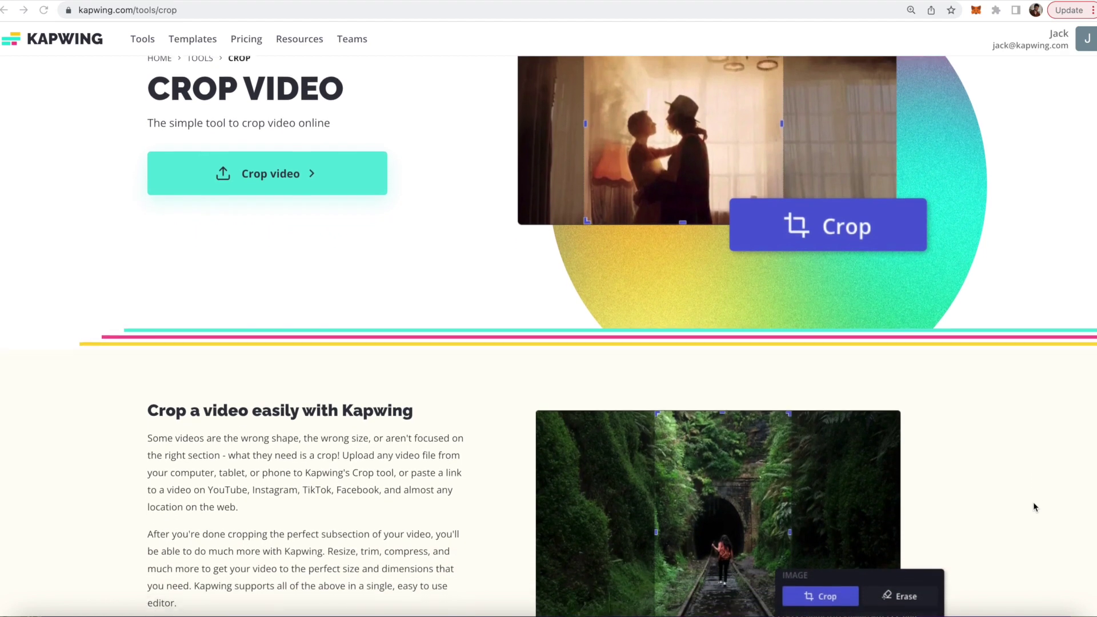
scroll(1033, 504, "down", 2)
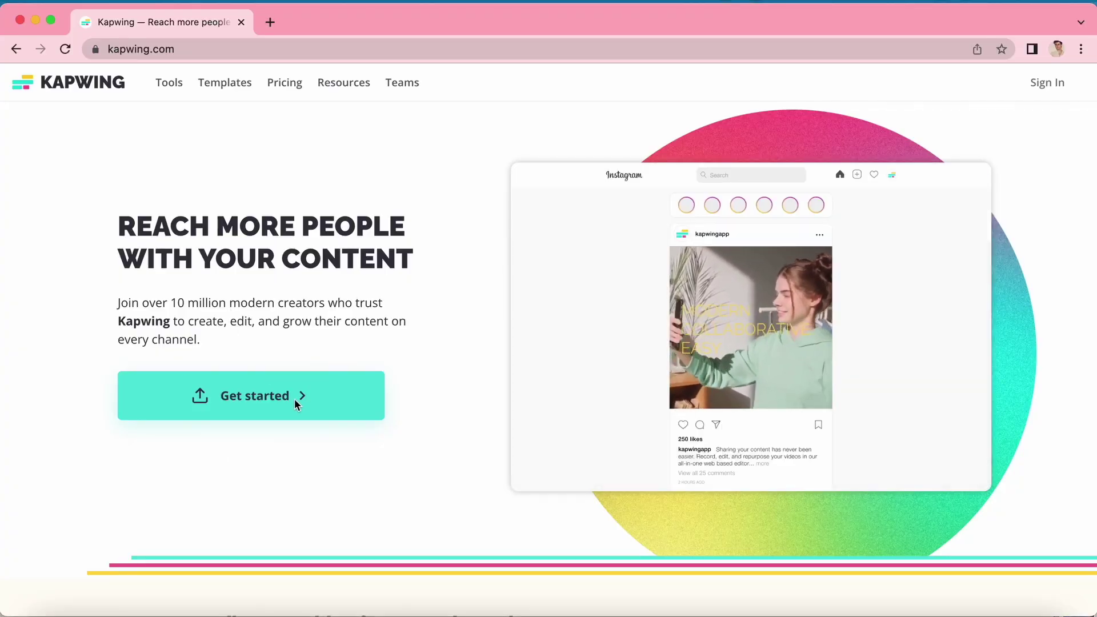
Step: Create a new blank project from My Folder and upload the clip 3.mov
left_click(294, 399)
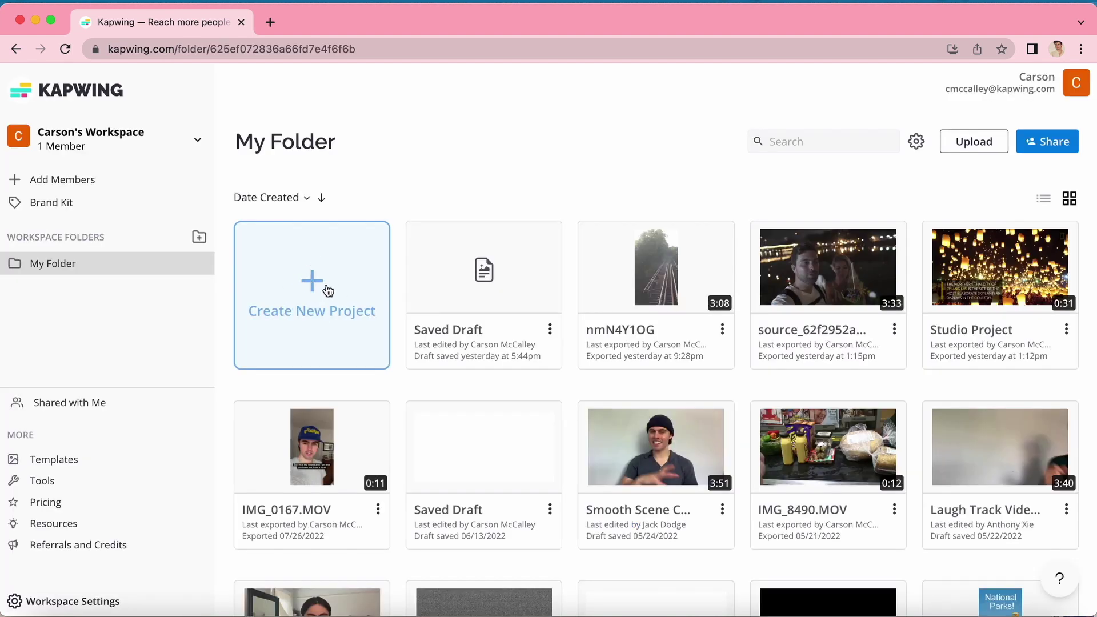
left_click(328, 291)
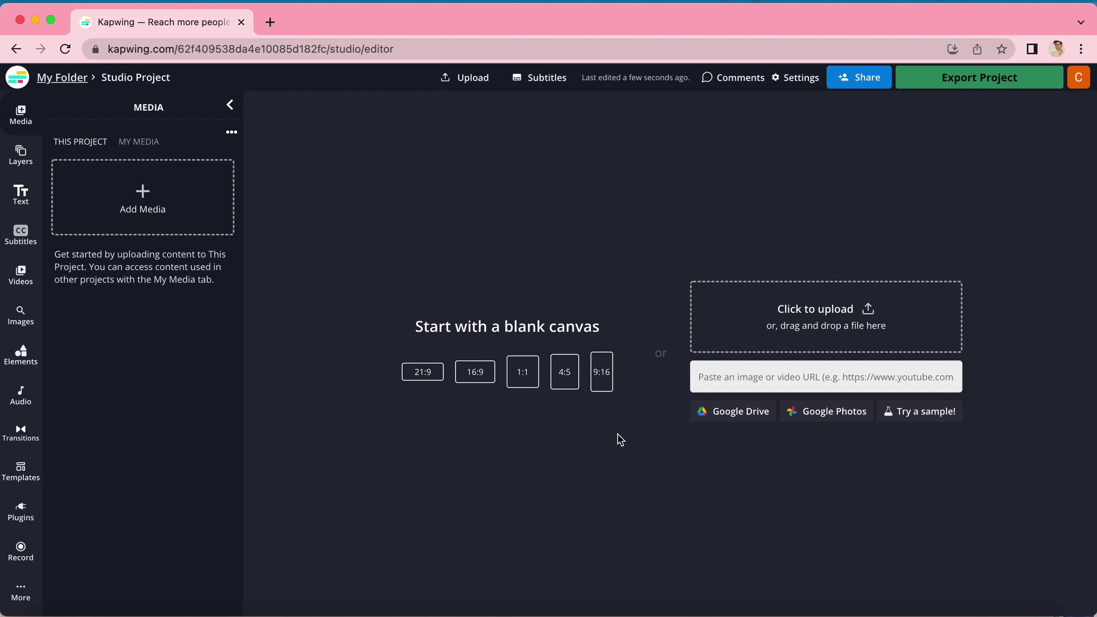
left_click(805, 336)
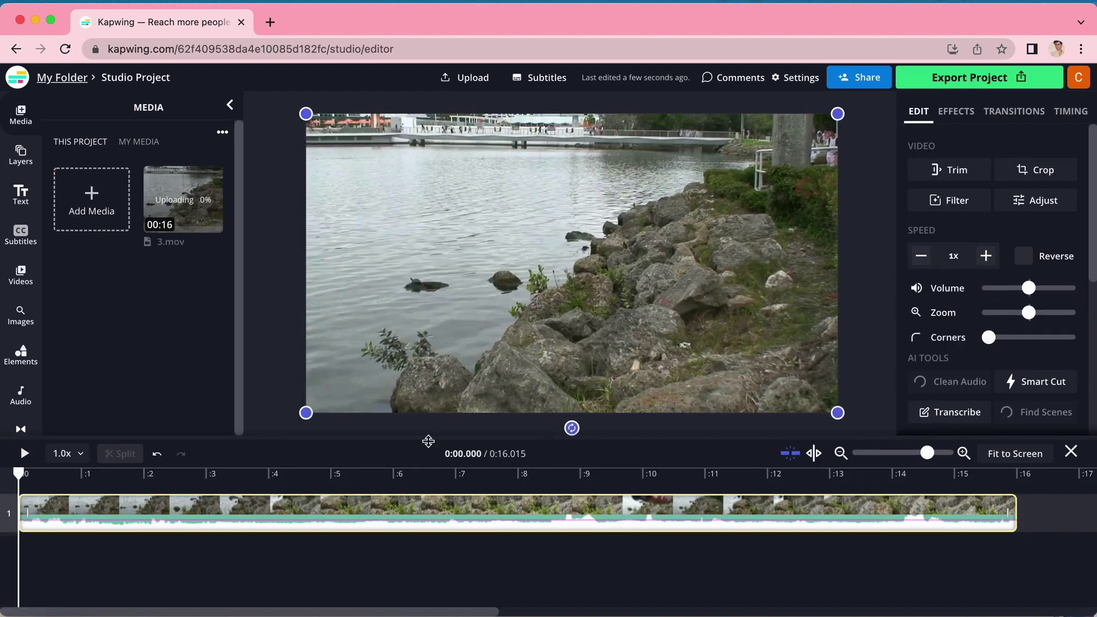
Step: Scrub through 3.mov and trim it to about 5.5 seconds (0:05.482)
left_click_drag(404, 475, 492, 474)
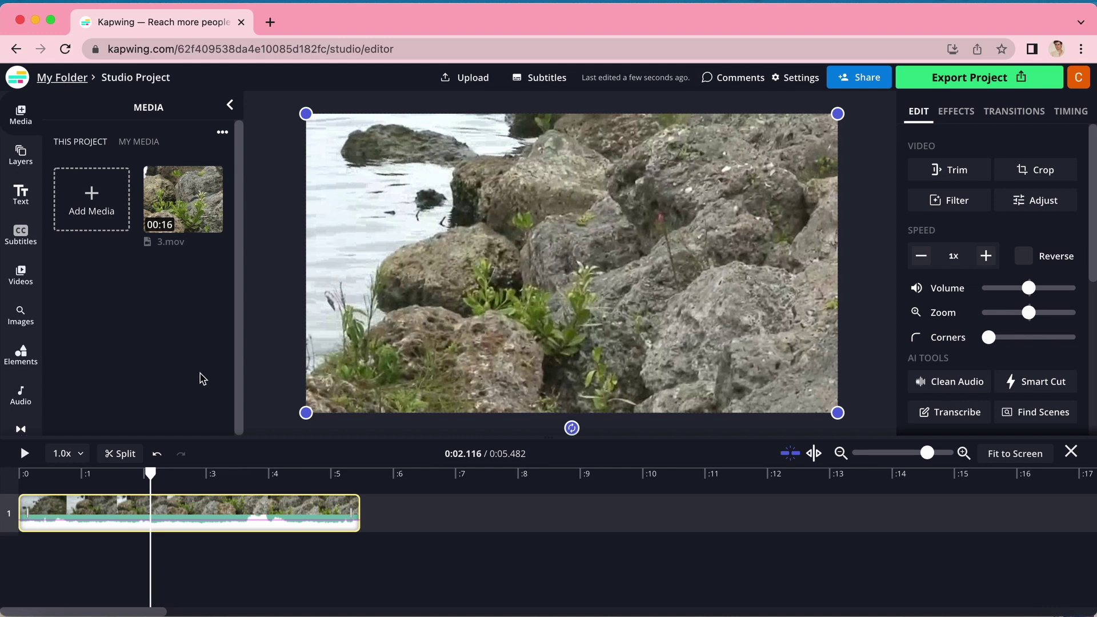
Step: Crop the shoreline clip's right side and bottom edge, leaving white canvas around it
left_click(287, 373)
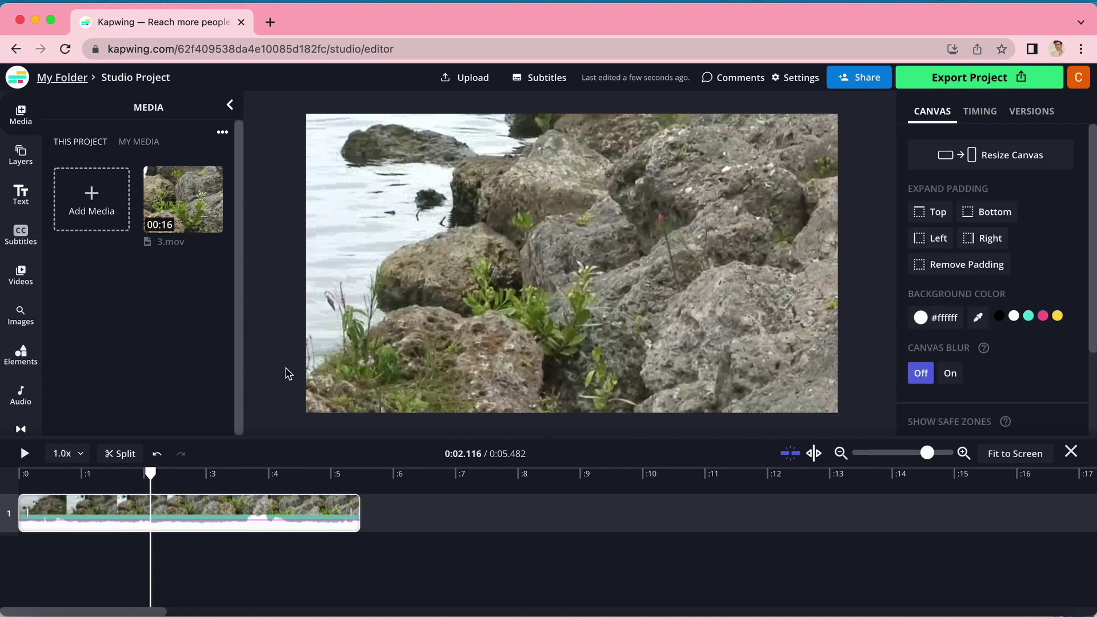
left_click(606, 232)
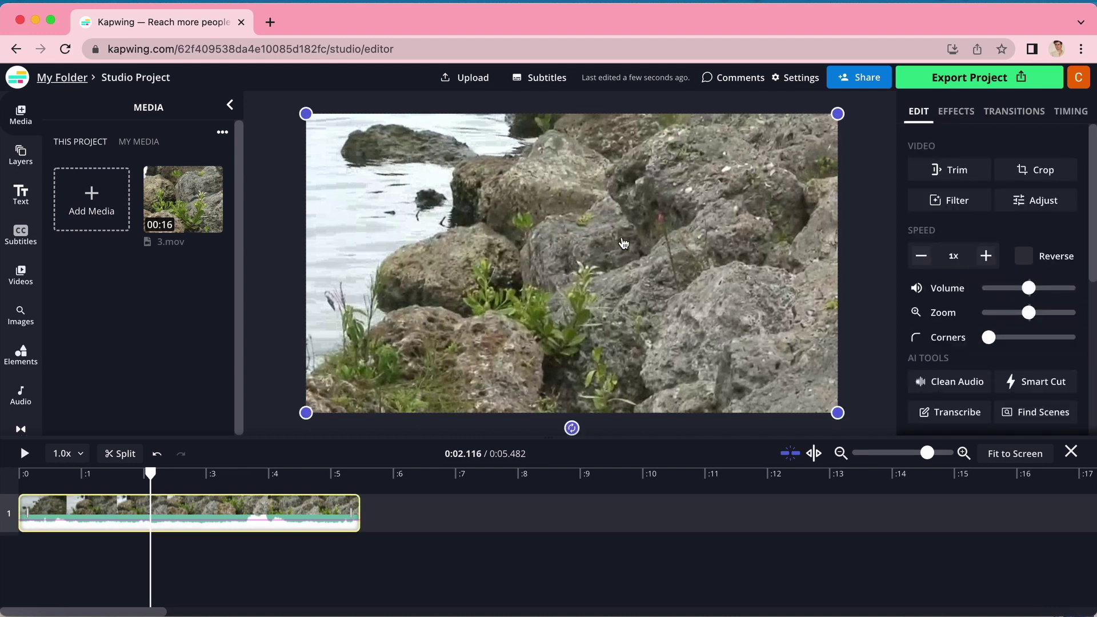
left_click(1036, 180)
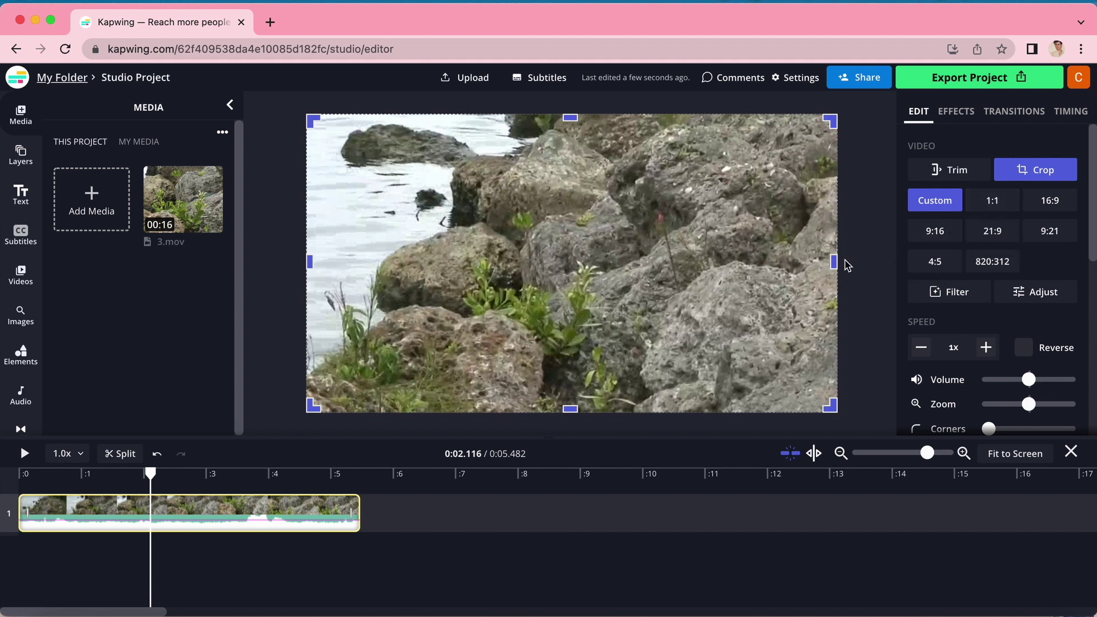
left_click_drag(836, 263, 767, 269)
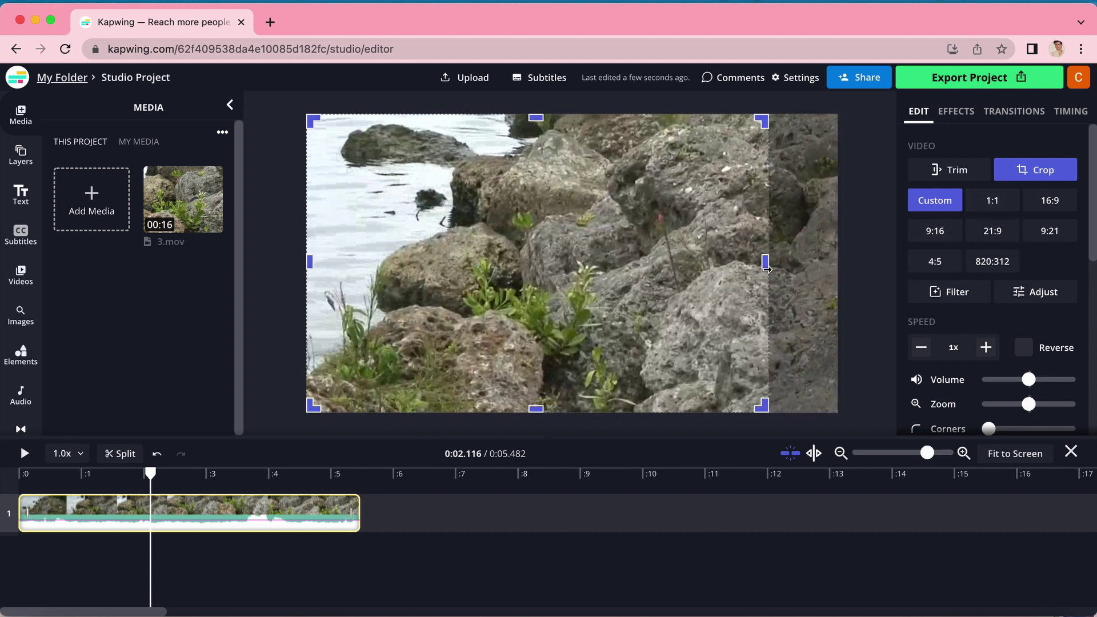
left_click_drag(764, 407, 738, 359)
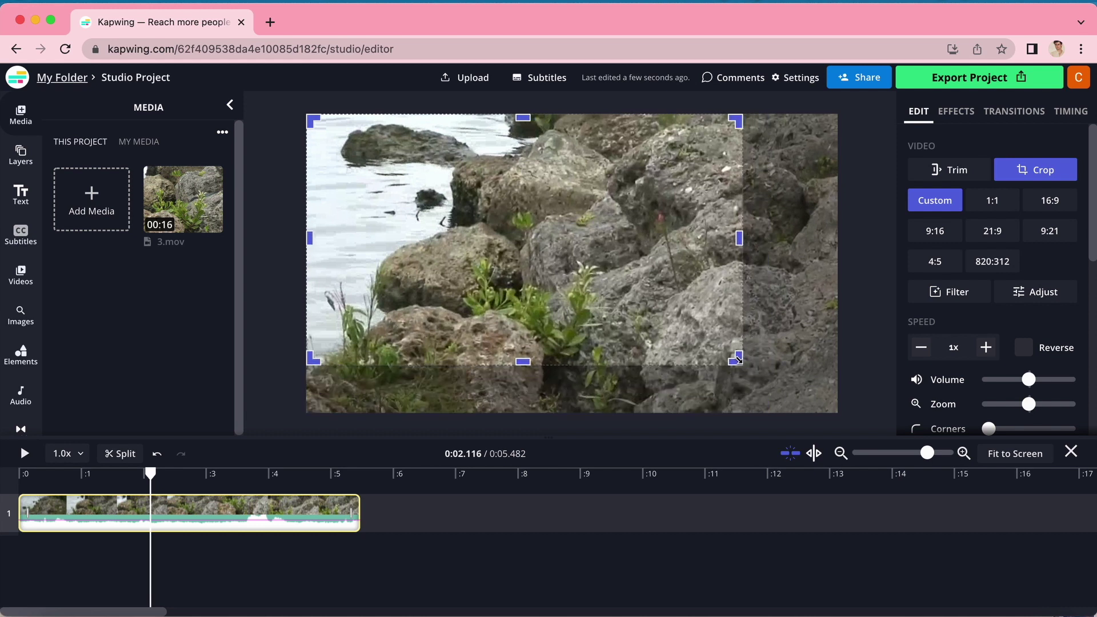
left_click(870, 257)
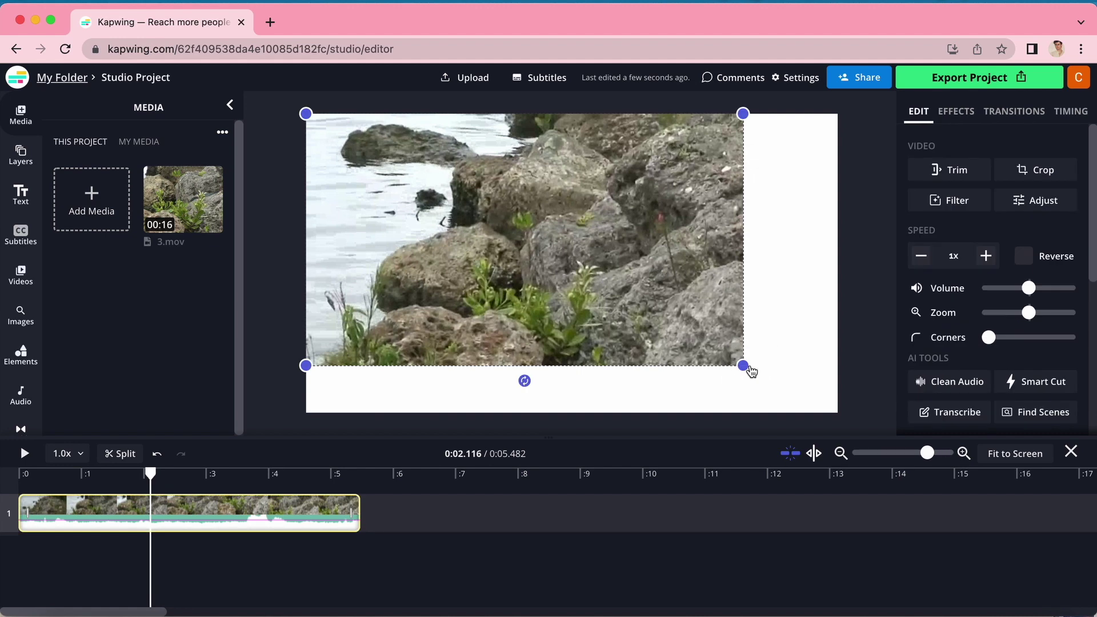
Step: Scale the cropped clip up from its corner with Lock Ratio on until it fills the canvas
left_click_drag(742, 366, 836, 412)
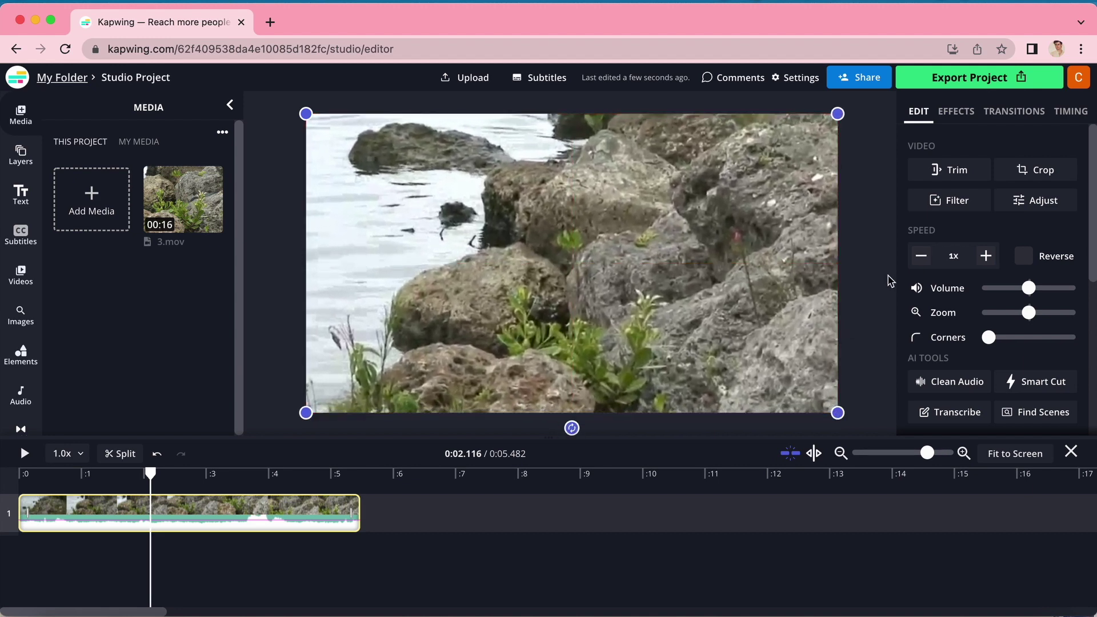
scroll(975, 298, "down", 4)
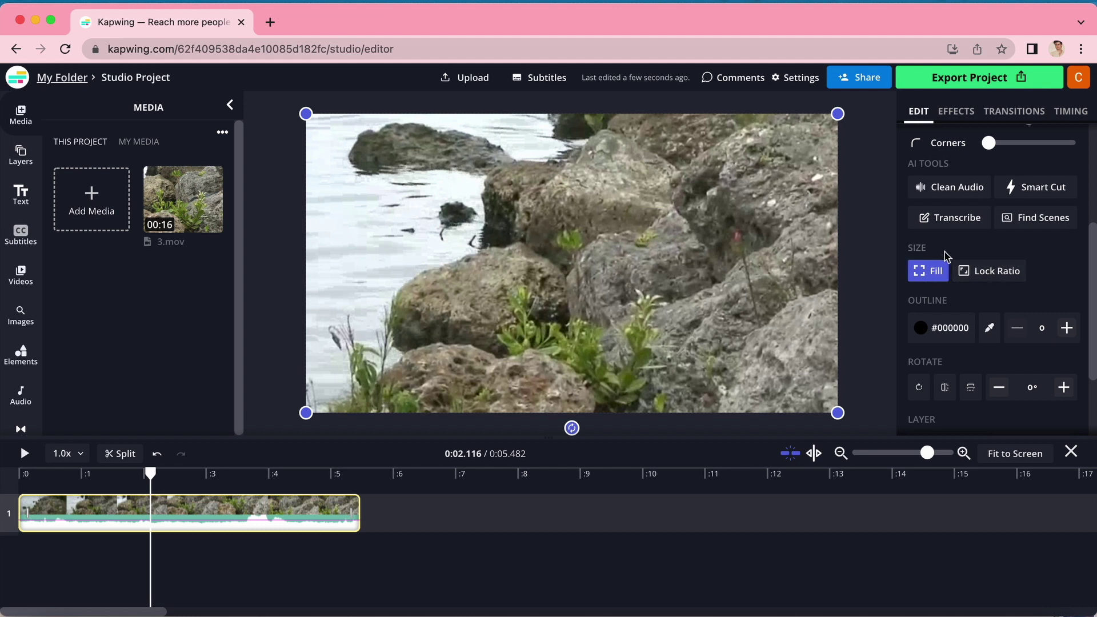
left_click(985, 275)
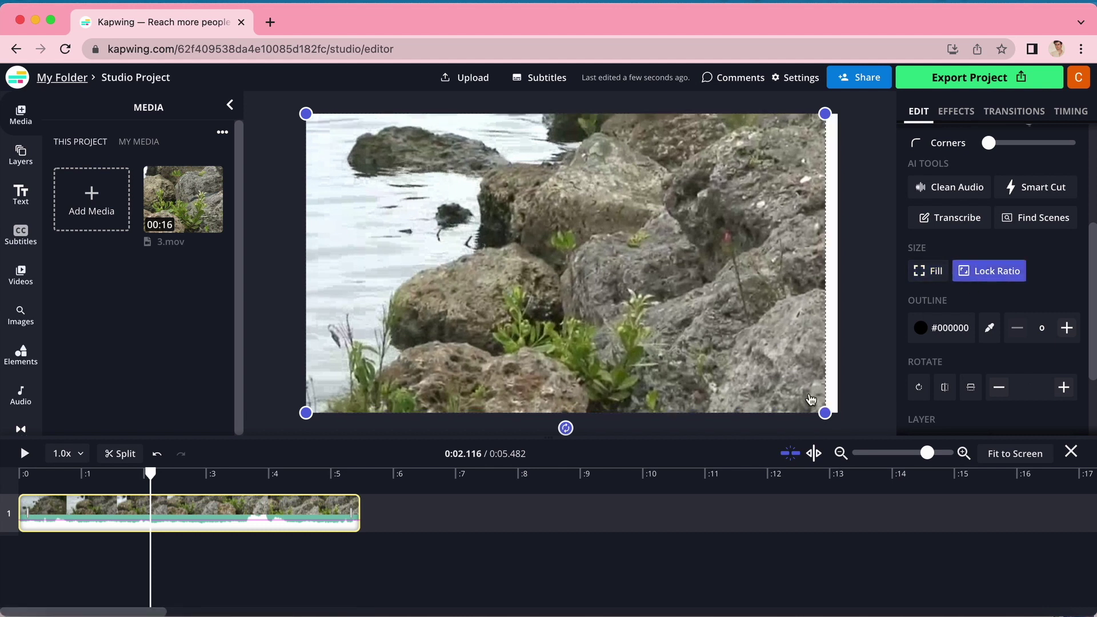
left_click_drag(824, 412, 880, 426)
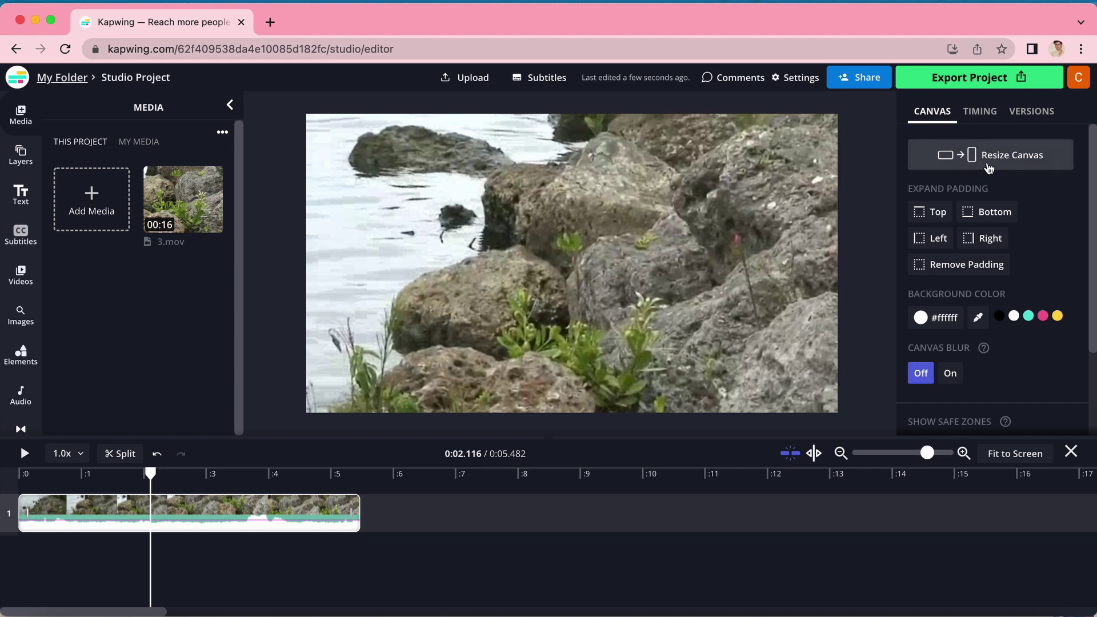
Step: Open the Resize Canvas dialog from the Canvas panel
left_click(996, 161)
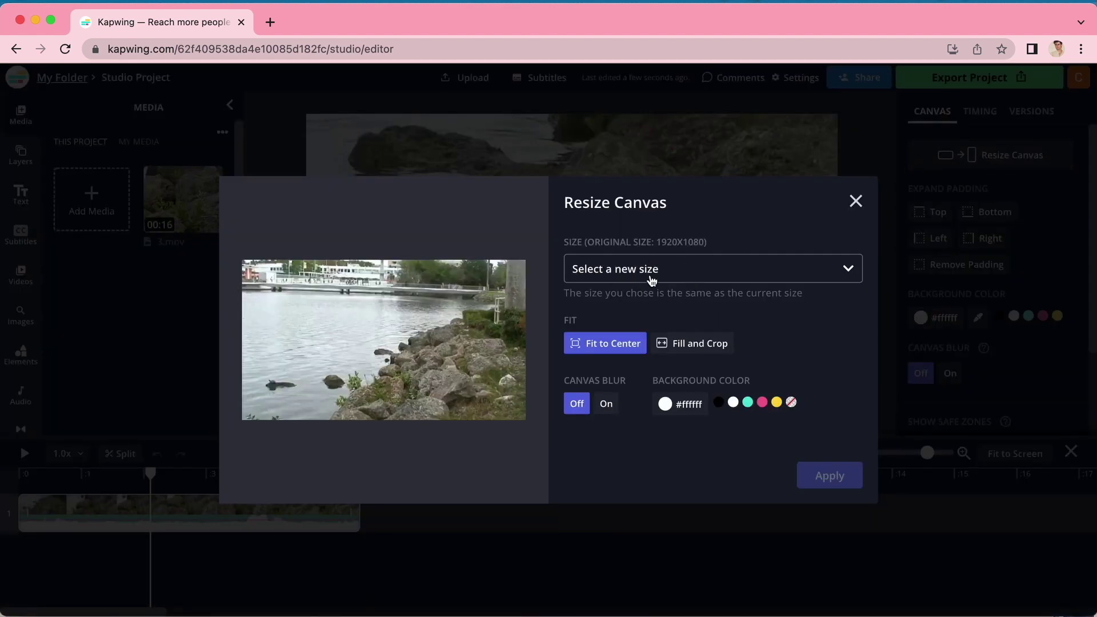
Step: Choose the Tiktok (1080x1920 - 9:16) preset canvas size
left_click(688, 280)
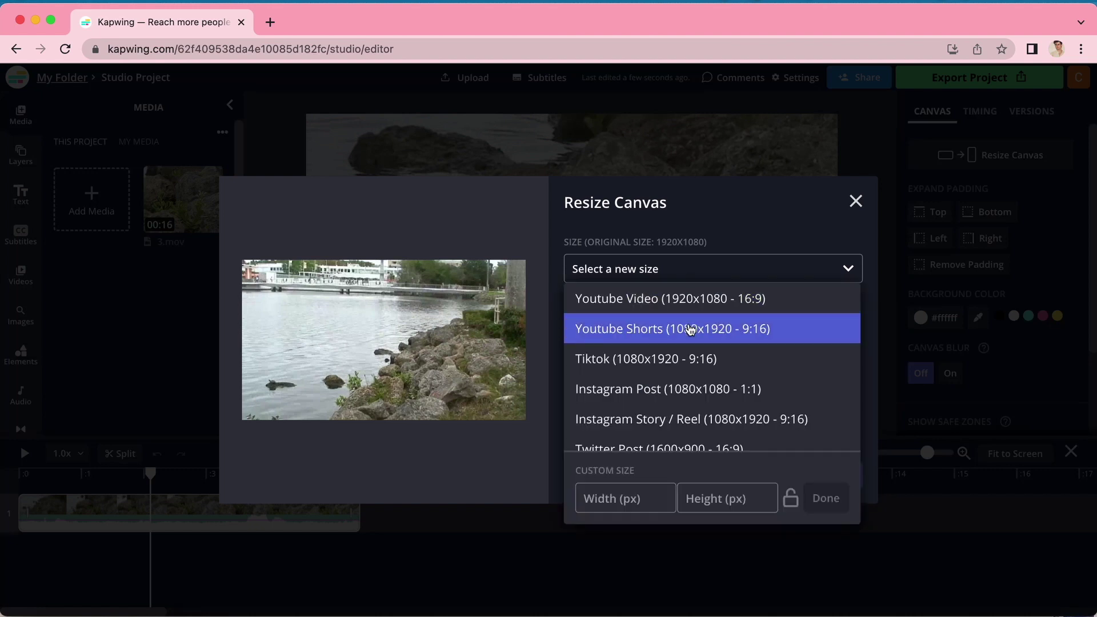
scroll(706, 413, "down", 2)
scroll(706, 412, "down", 2)
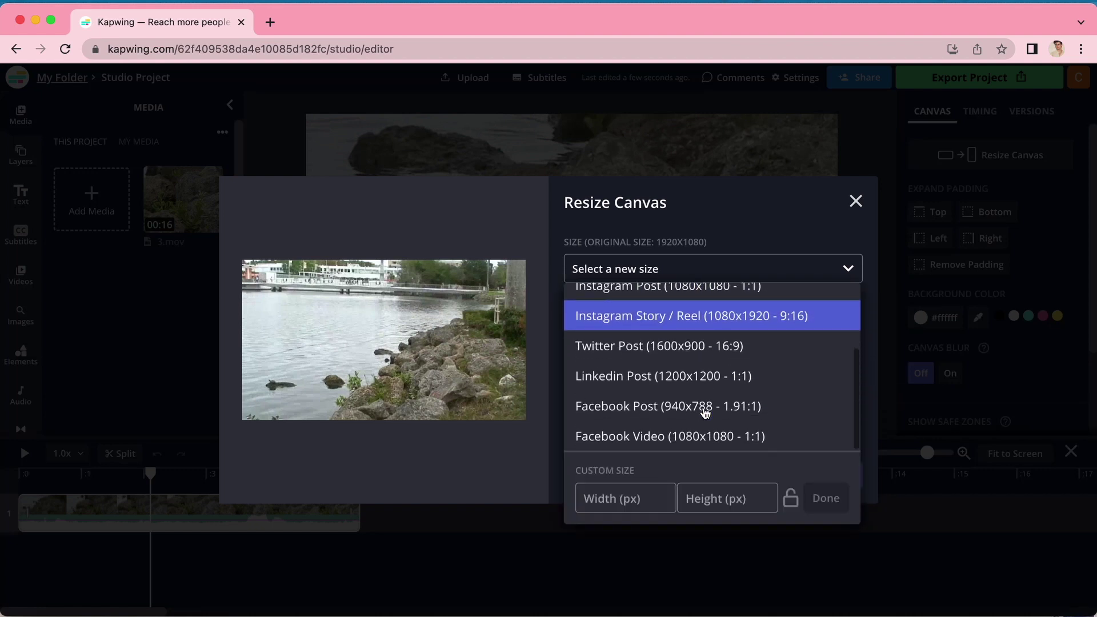
scroll(697, 354, "up", 3)
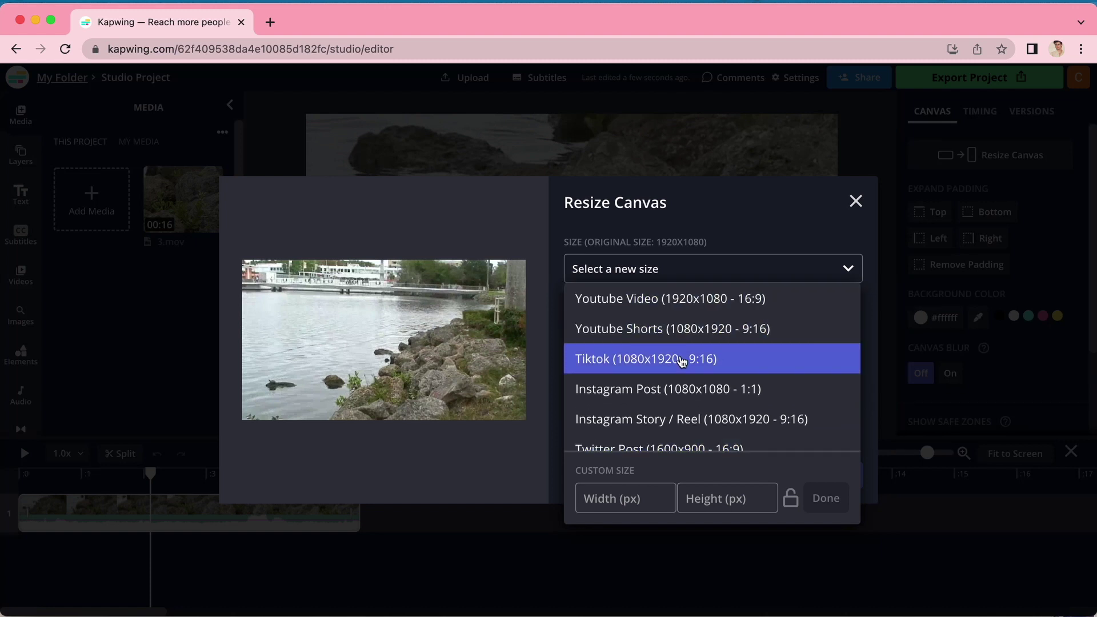
left_click(682, 359)
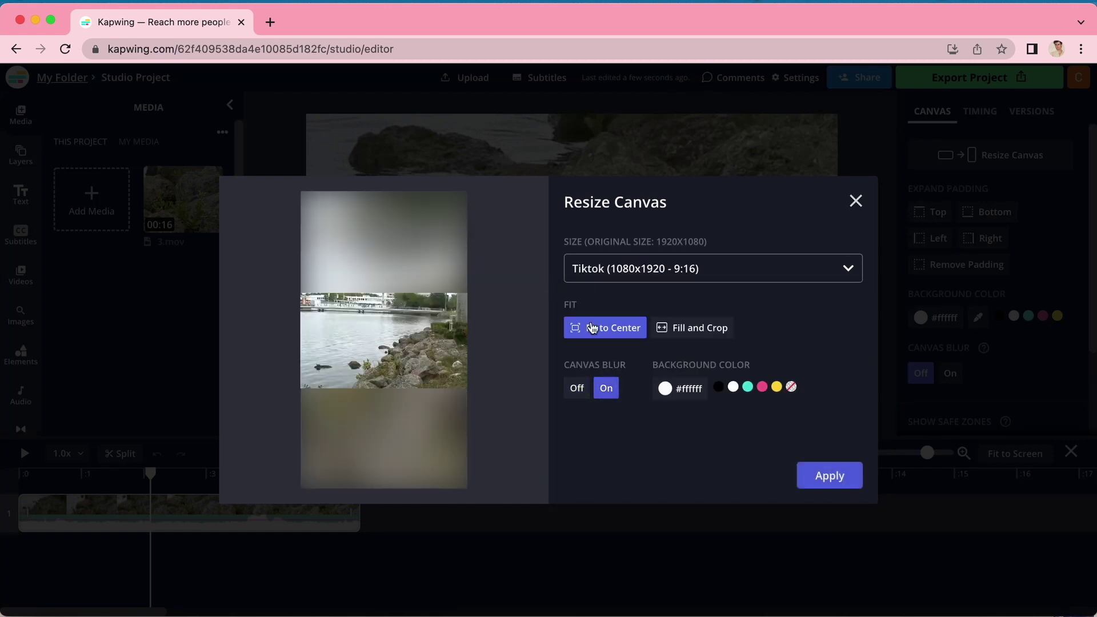
Step: Compare Canvas Blur on and off, pick Fill and Crop, and apply the resize
left_click(576, 388)
left_click(606, 390)
left_click(579, 391)
left_click(606, 389)
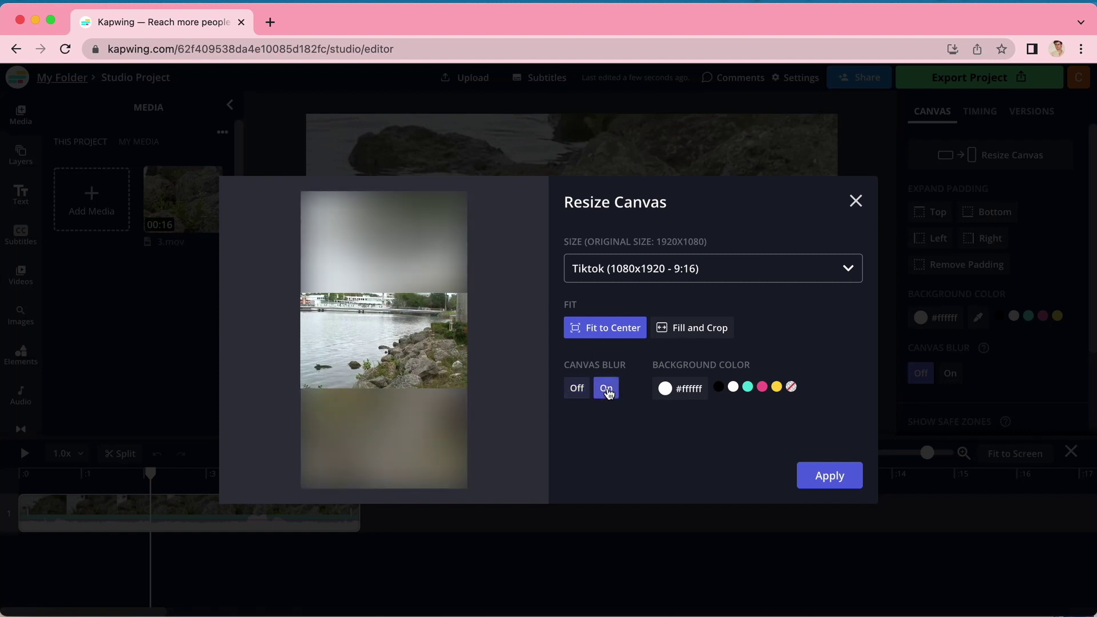
left_click(696, 327)
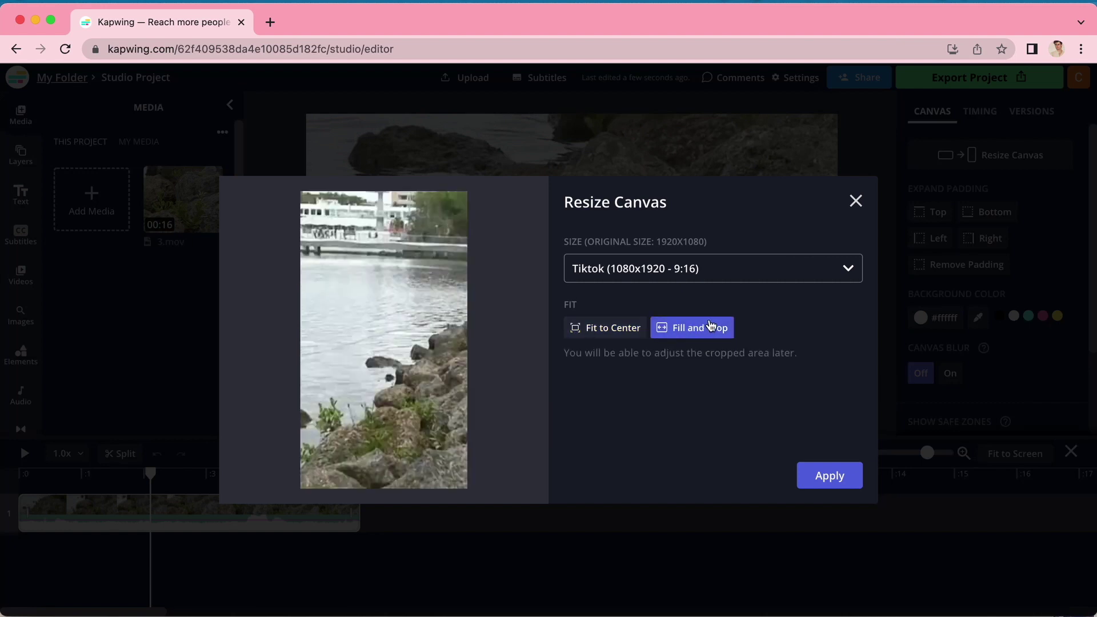
left_click(830, 480)
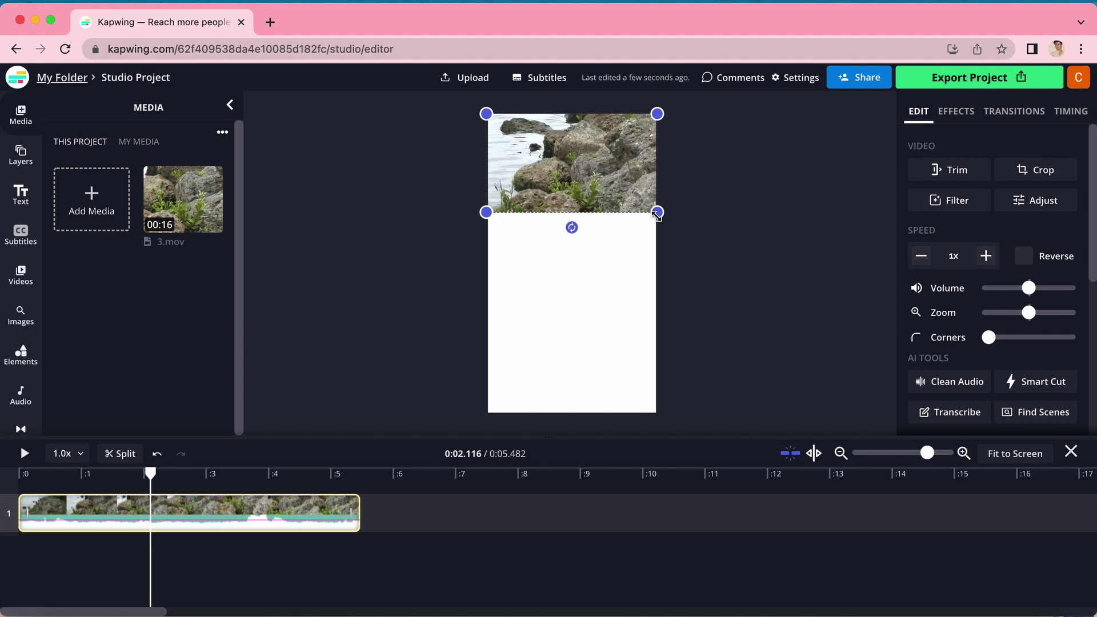
Step: Scale the clip to the full vertical canvas height and shift it left onto the rocks
left_click_drag(657, 213, 857, 421)
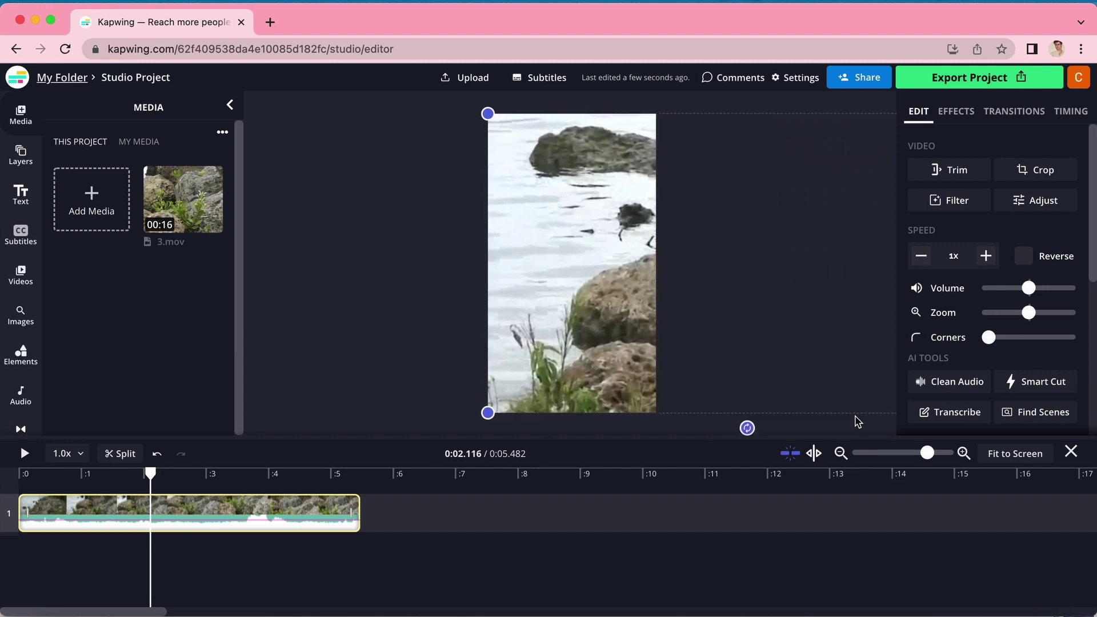
left_click_drag(718, 382, 569, 387)
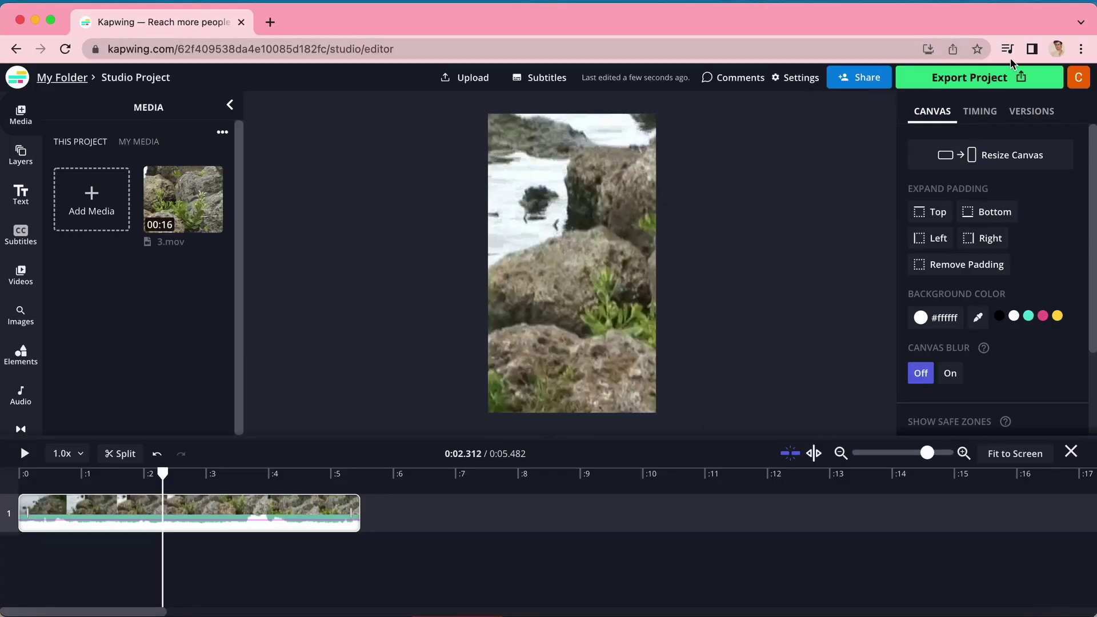
Step: Export the project as MP4 at Auto resolution
left_click(958, 83)
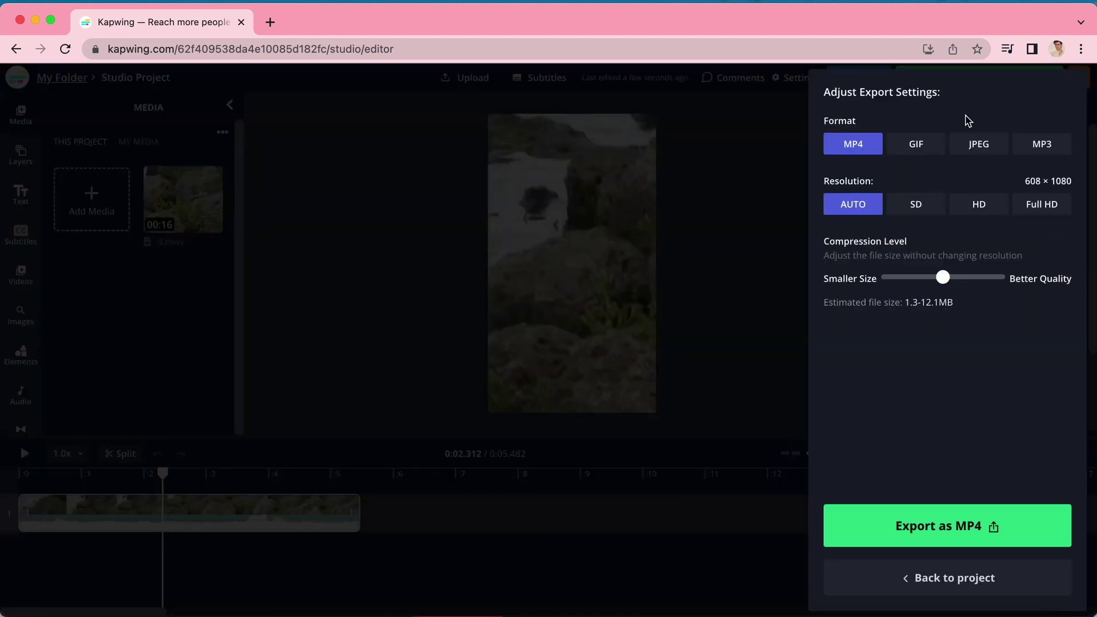
left_click(953, 515)
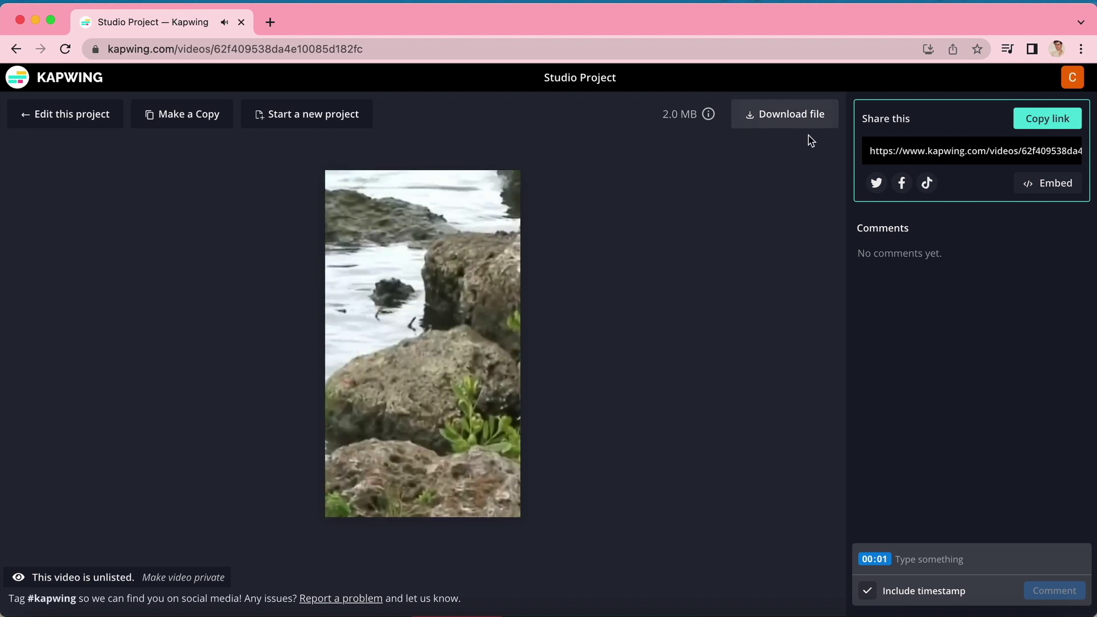
Step: Download the exported vertical clip as the final MP4 file to the computer
left_click(790, 116)
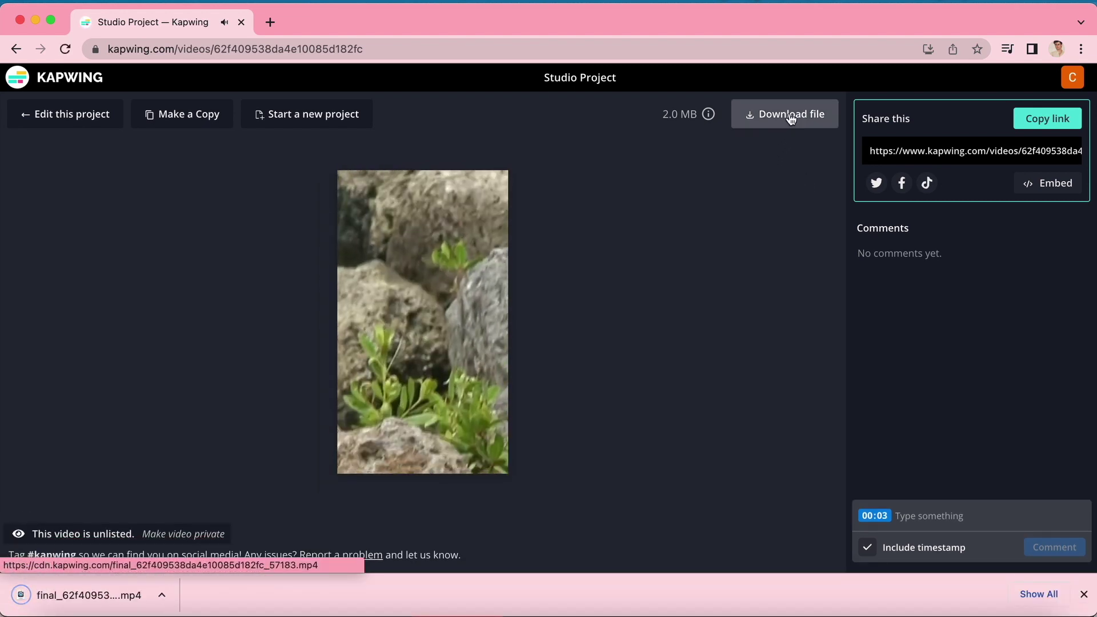